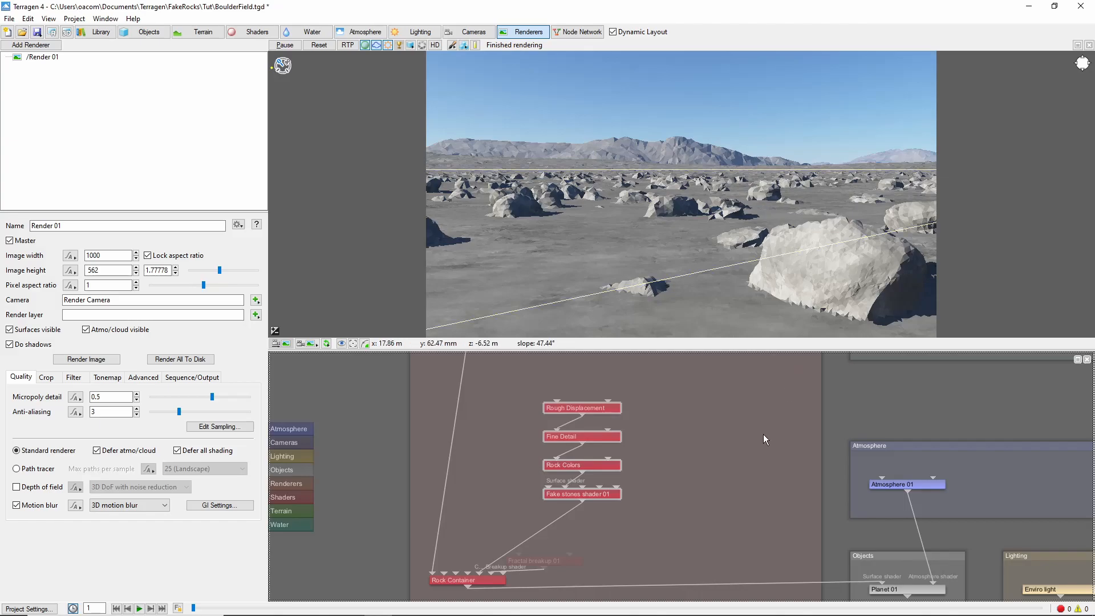
Step: Insert a Power fractal shader v3 and place it between Rock Colors and the Fake stones shader
mouse_move(530, 392)
mouse_down()
mouse_move(644, 474)
mouse_move(605, 447)
mouse_up()
click(594, 468)
key(Tab)
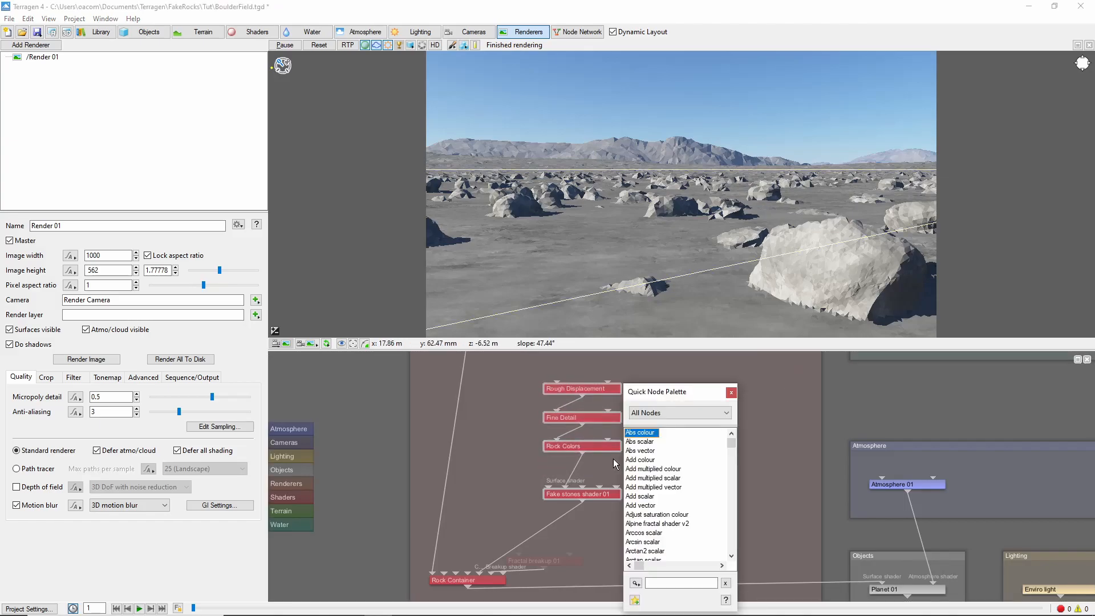
key(Down)
key(Return)
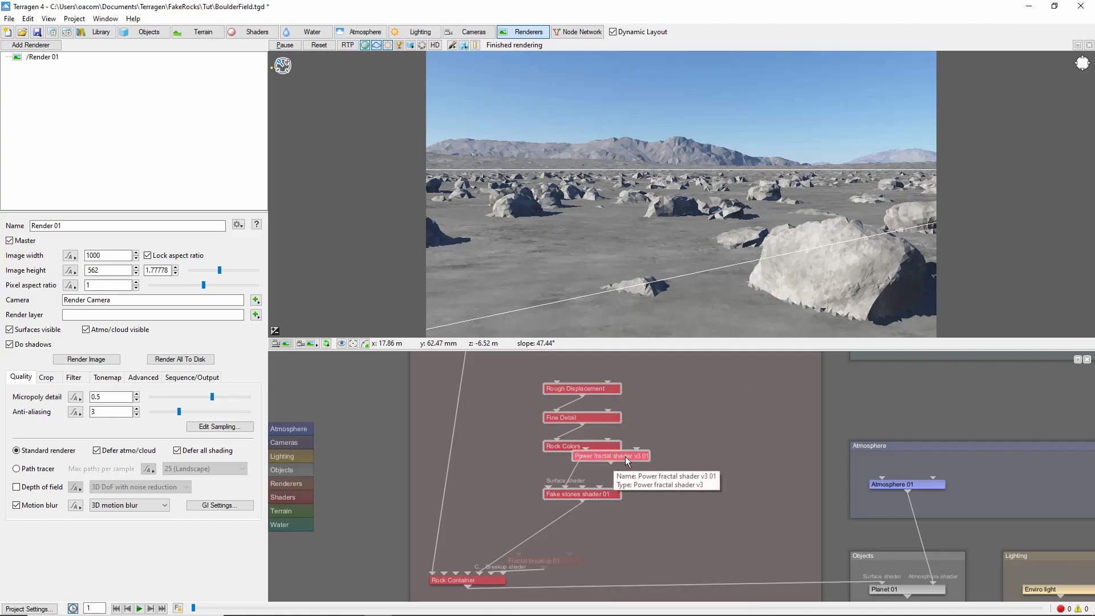
drag(634, 455, 618, 465)
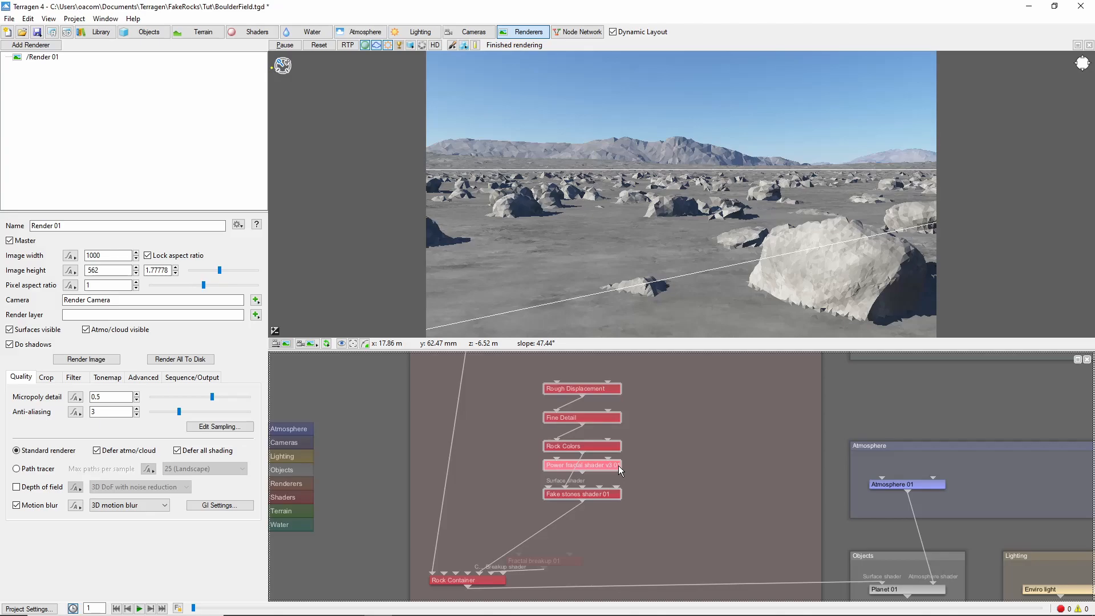
Step: Give the fractal lead-in scale 100, feature scale 50, smallest scale 10 and low colour 0.8
double_click(619, 465)
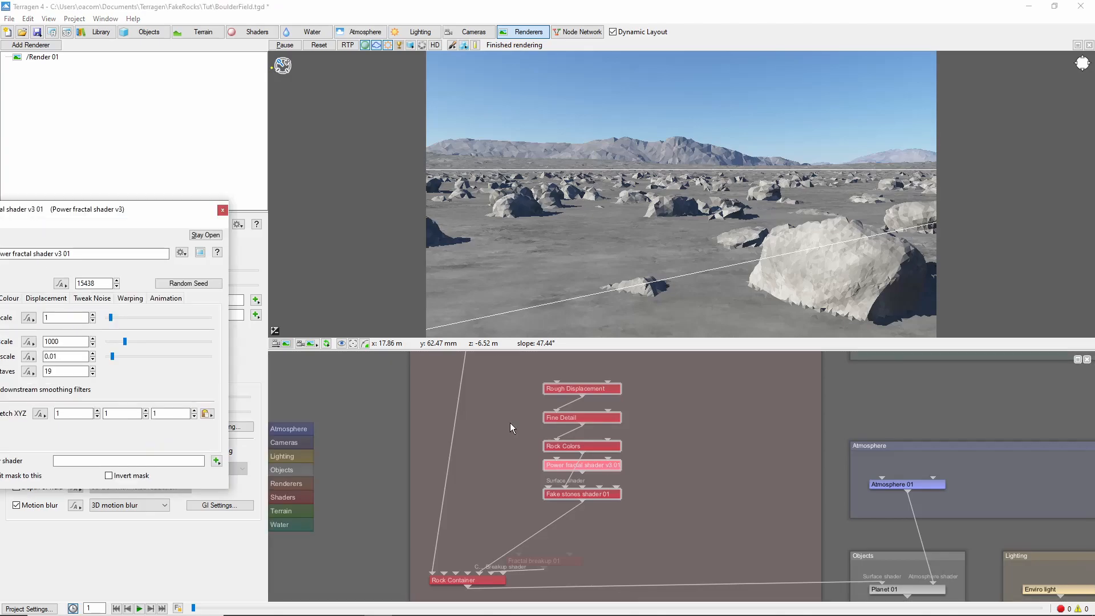
drag(167, 209, 425, 205)
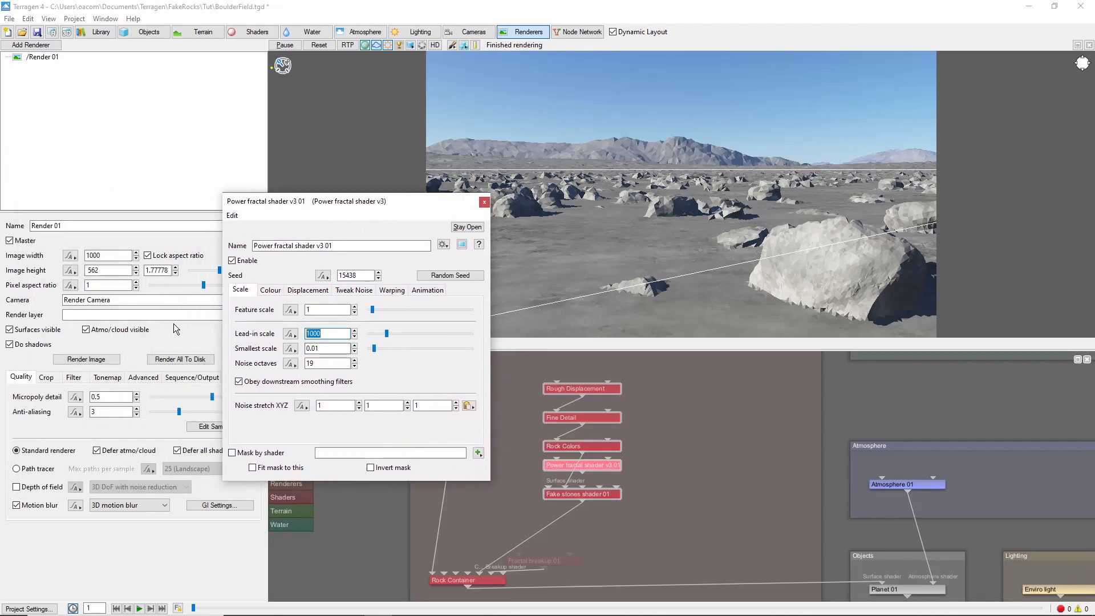
text(100)
key(shift+Tab)
text(50)
key(Tab)
key(Tab)
text(1)
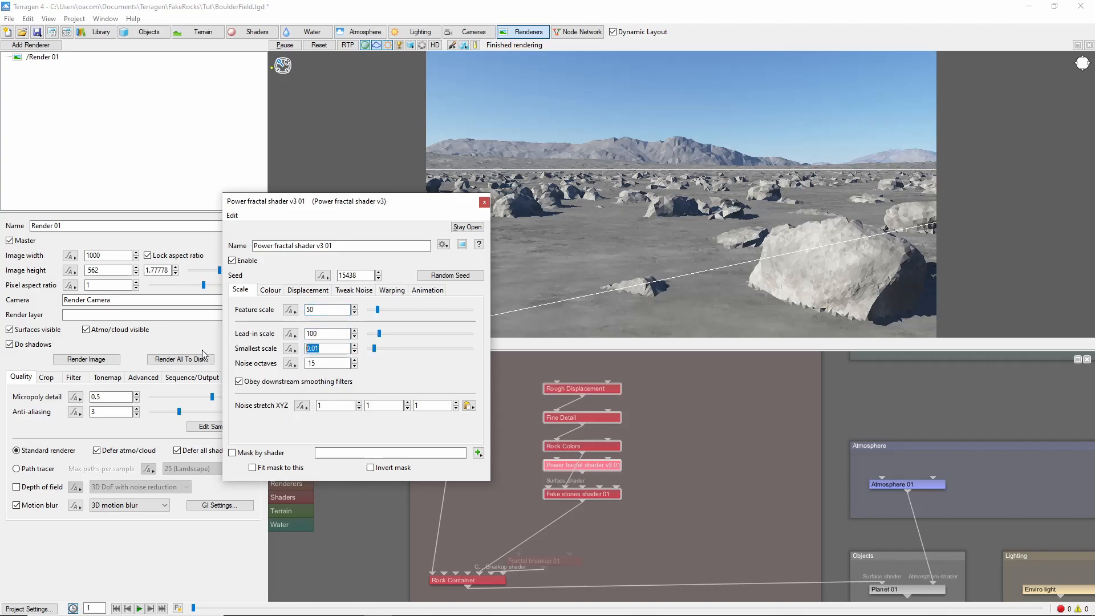
text(0)
click(271, 290)
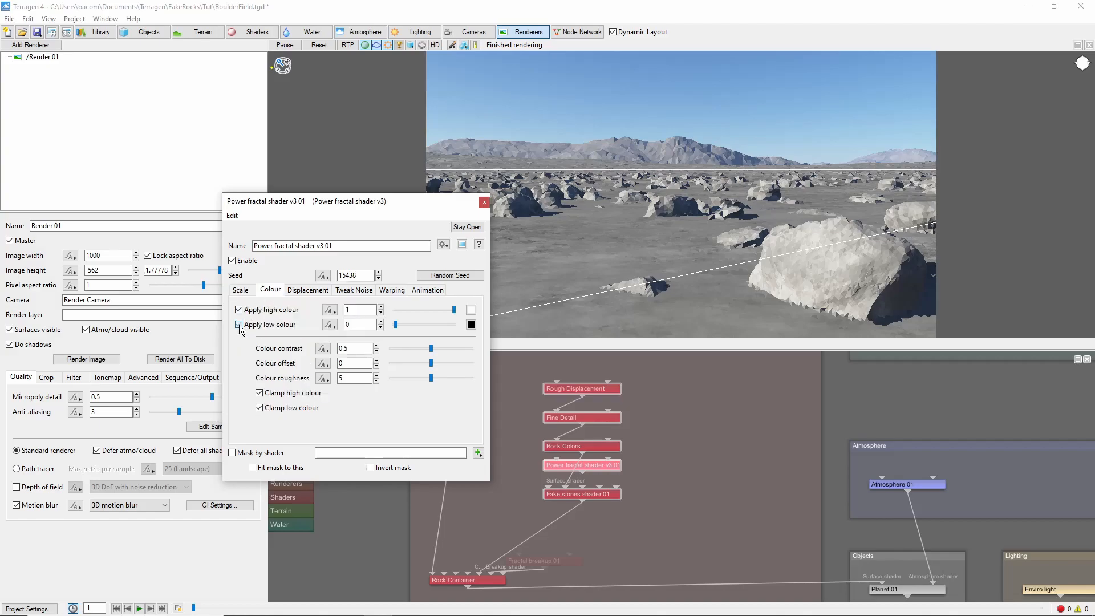
key(Tab)
text(0.8)
key(Return)
Step: Duplicate the five-node rock stack and spread the copies into separate columns left and right
click(582, 471)
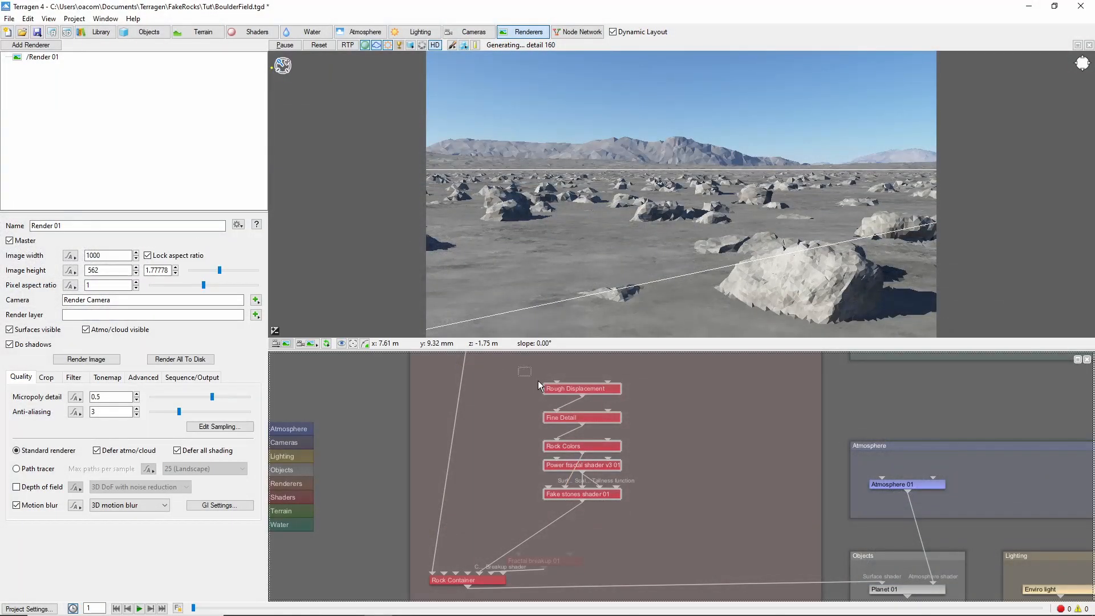
drag(606, 434, 639, 509)
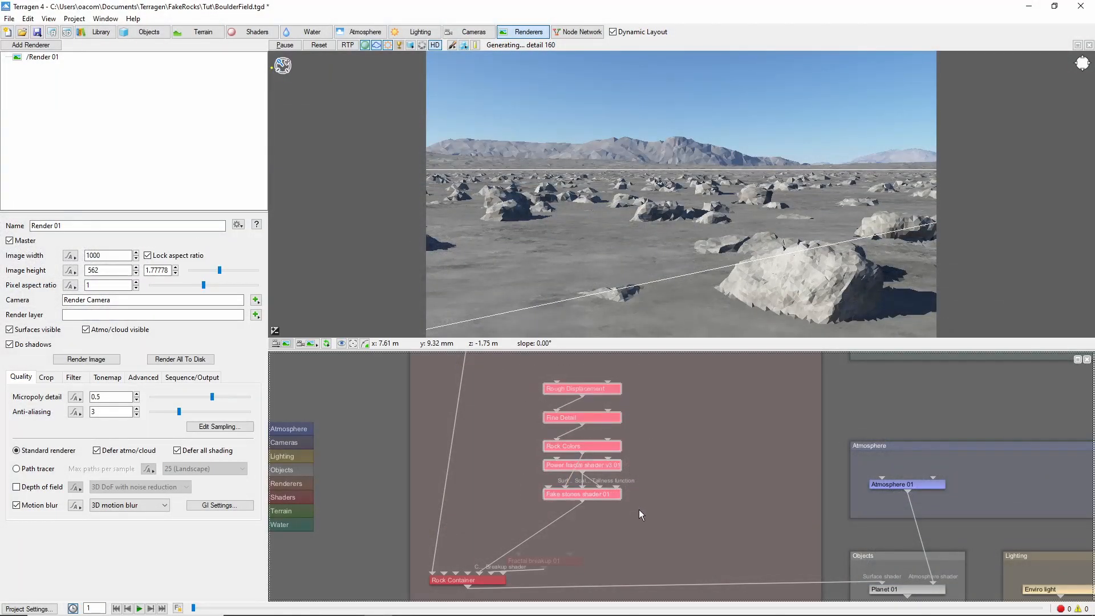
key(ctrl+d)
key(ctrl+d)
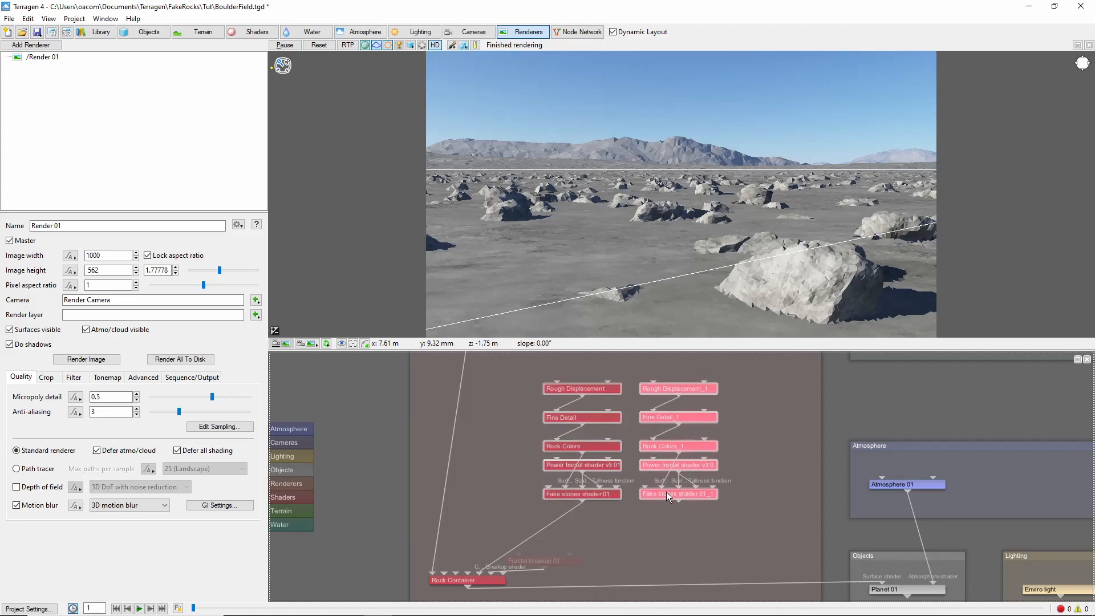
drag(680, 508, 742, 494)
key(ctrl+d)
drag(520, 492, 486, 496)
Step: Name the four Fake stones shaders Very Large, Large, Medium and Small via each node's settings
click(621, 512)
double_click(598, 495)
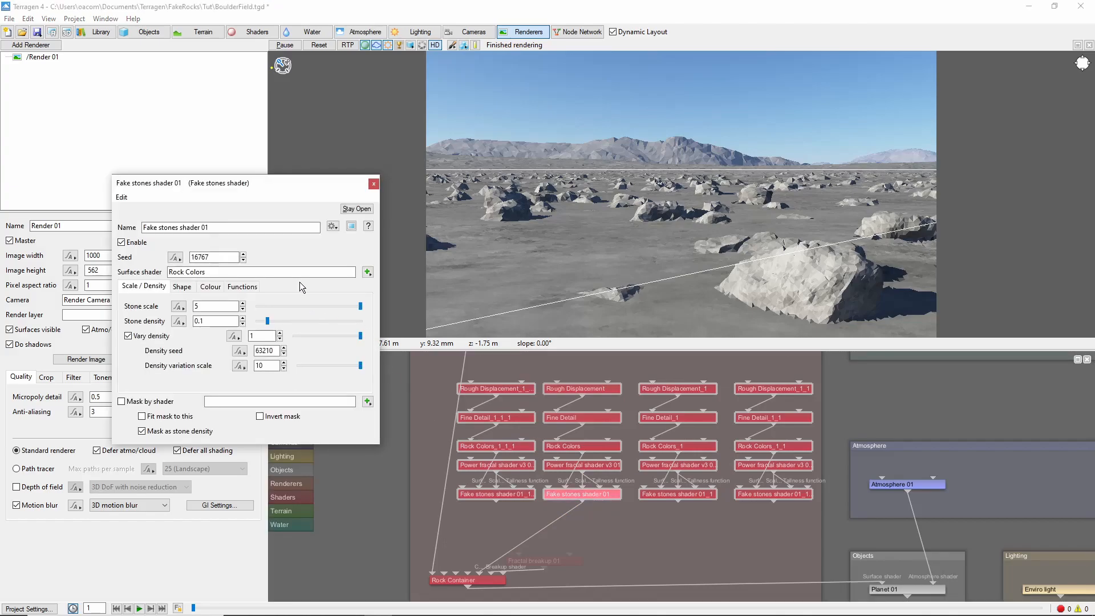
triple_click(240, 227)
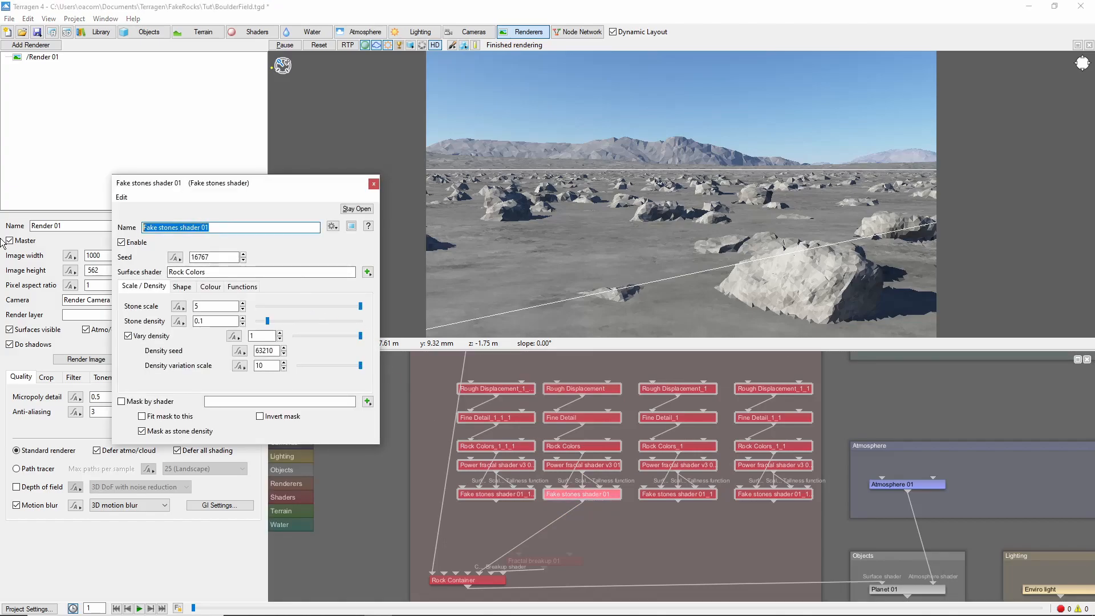
text(Large)
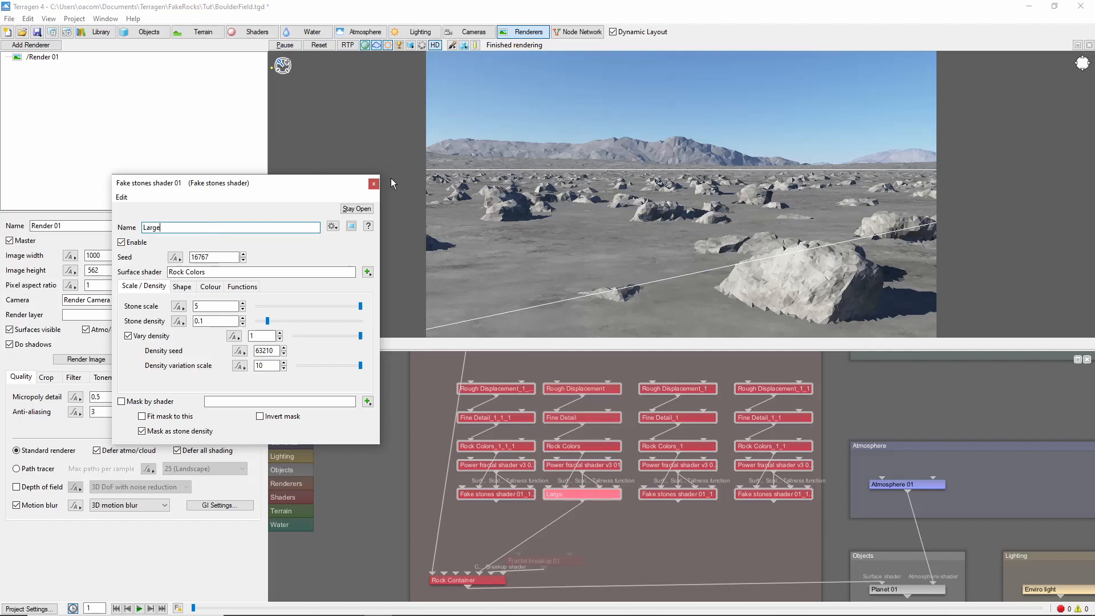
double_click(676, 494)
text(Medium)
double_click(759, 501)
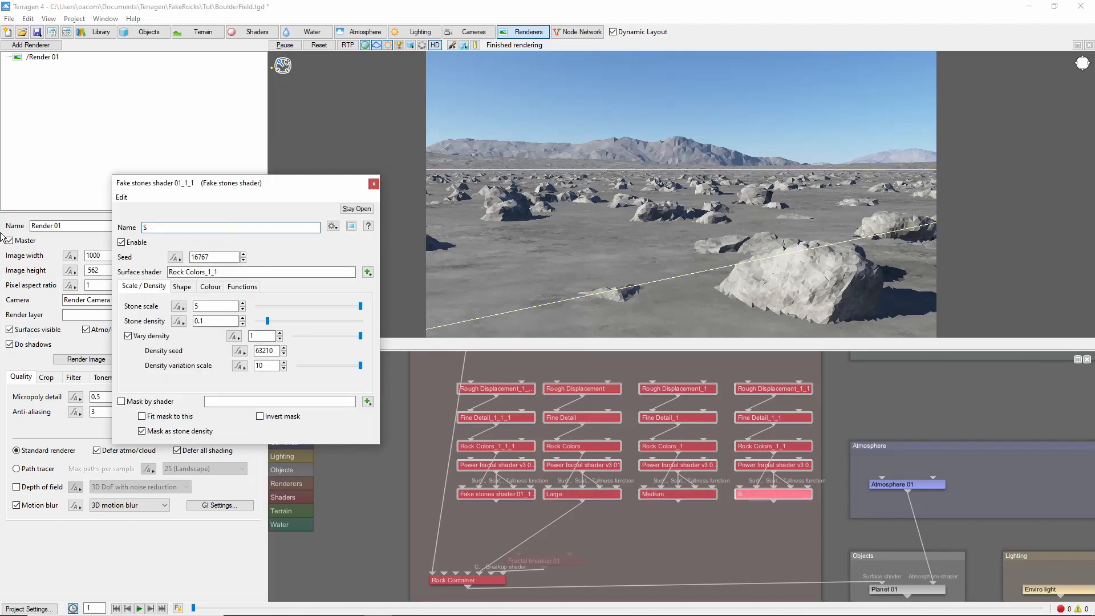
text(Small)
double_click(479, 497)
text(Very Large)
click(656, 539)
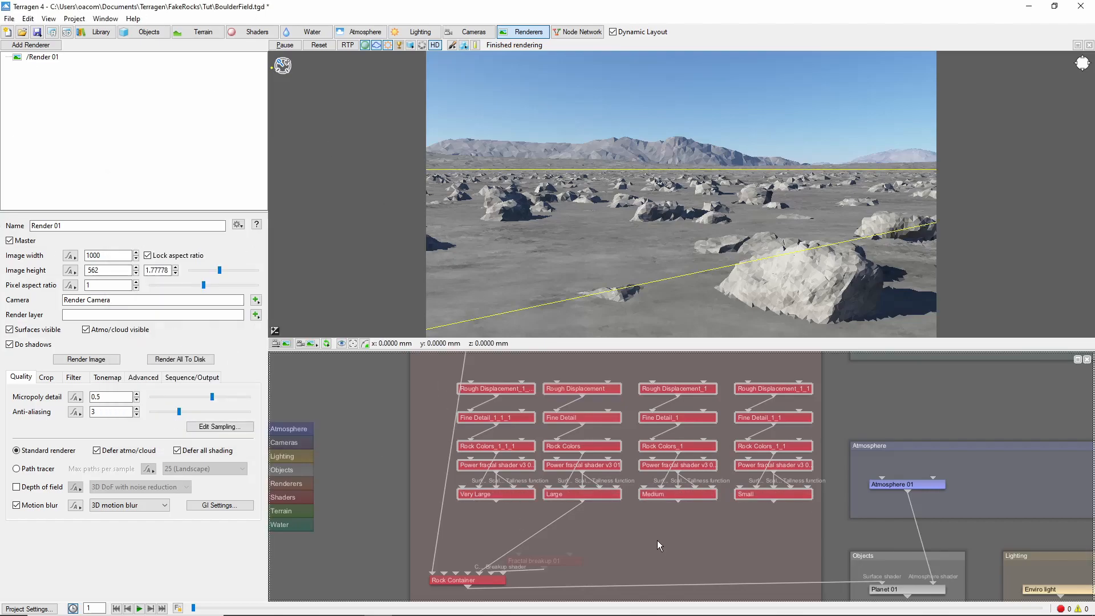
Step: Set the Medium stones shader to stone scale 1 and stone density 0.75
click(662, 495)
double_click(661, 495)
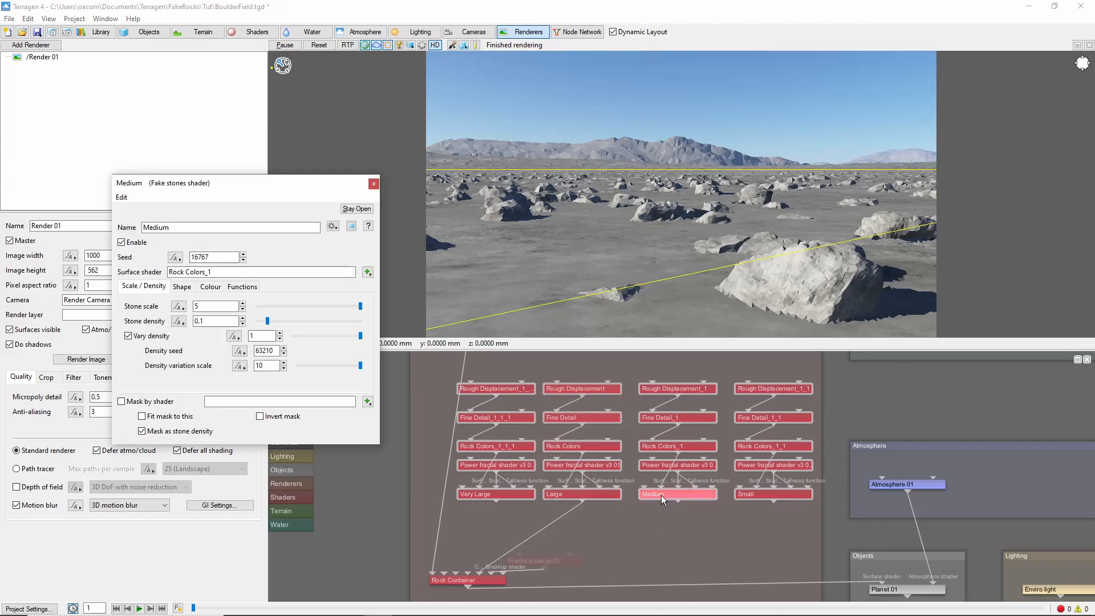
double_click(224, 306)
text(1)
key(Tab)
text(0.7)
text(5)
Step: Delete Fine Detail_1 and Rock Colors_1 and move Rough Displacement_1 into the freed spot
click(632, 403)
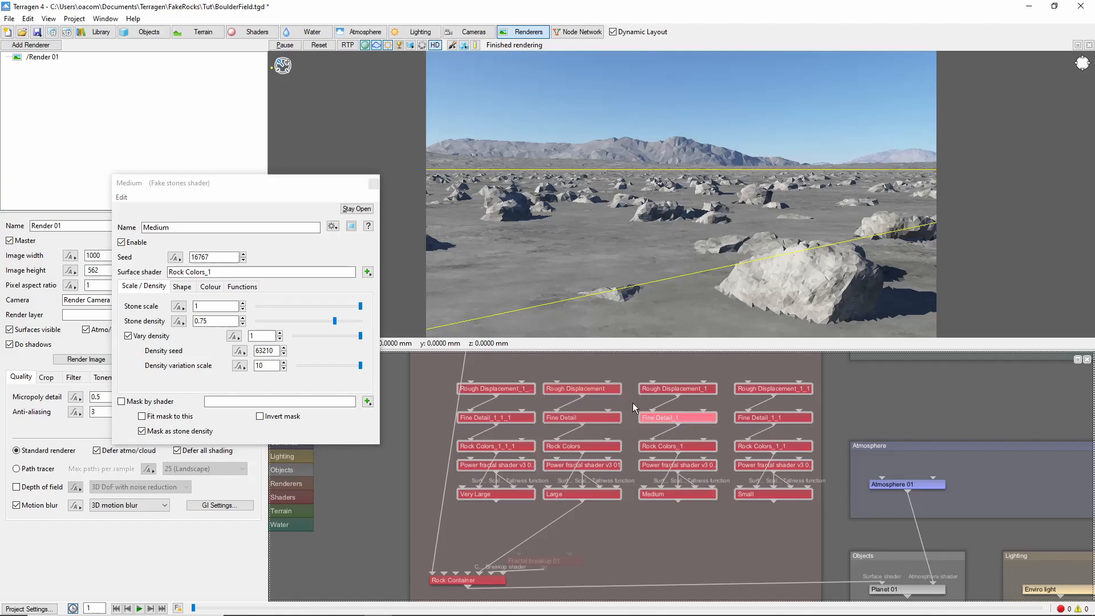
drag(629, 404, 729, 461)
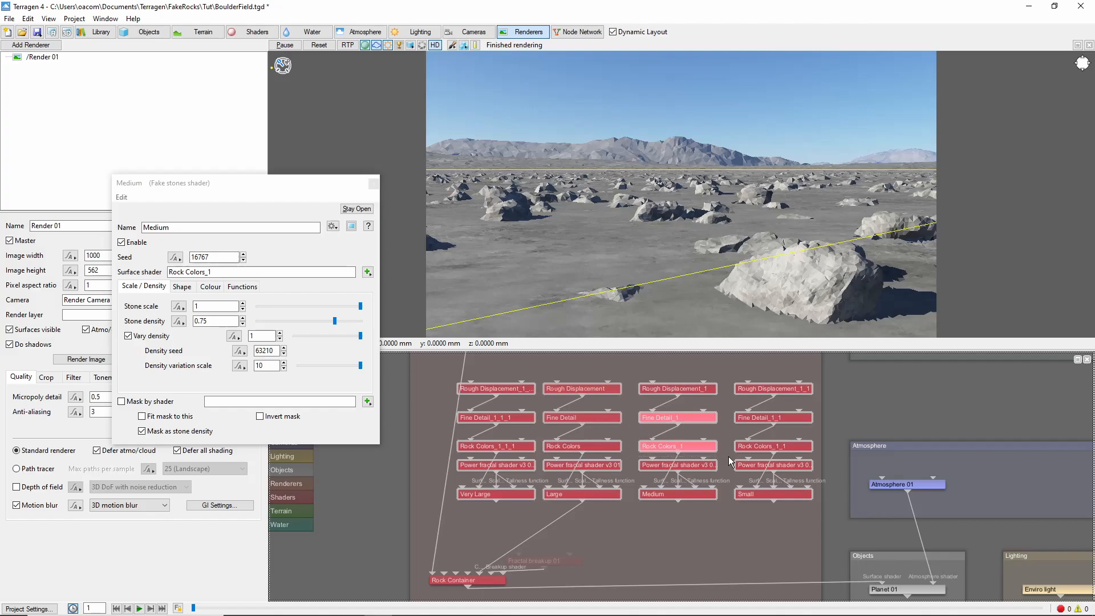
key(Delete)
drag(693, 389, 697, 445)
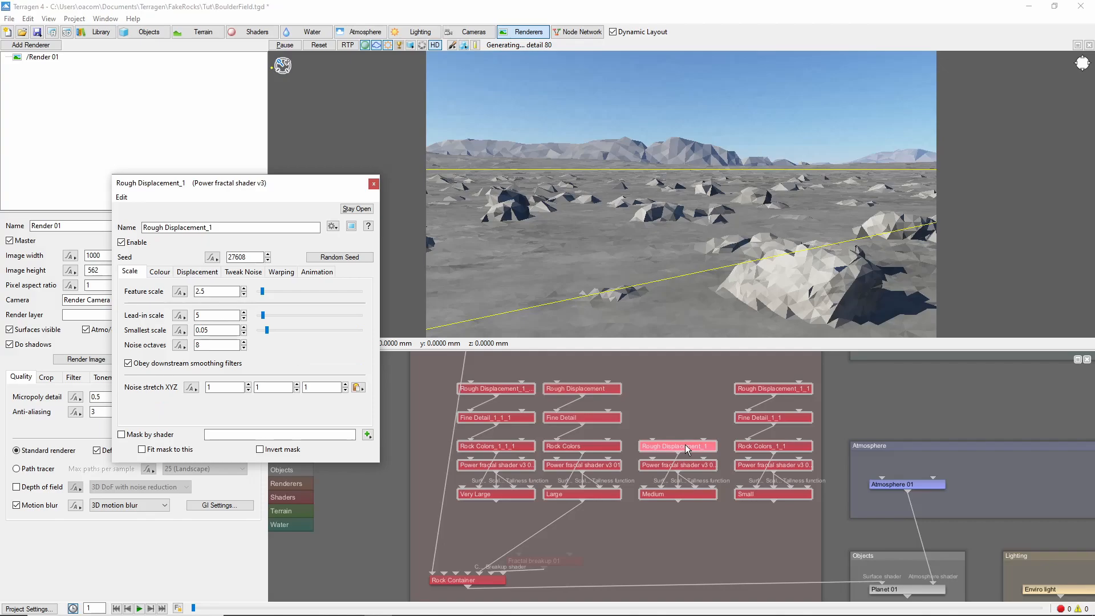
Step: Set Rough Displacement_1's lead-in scale, feature scale 0.5 and smallest scale 0.005
double_click(216, 315)
text(1)
key(Return)
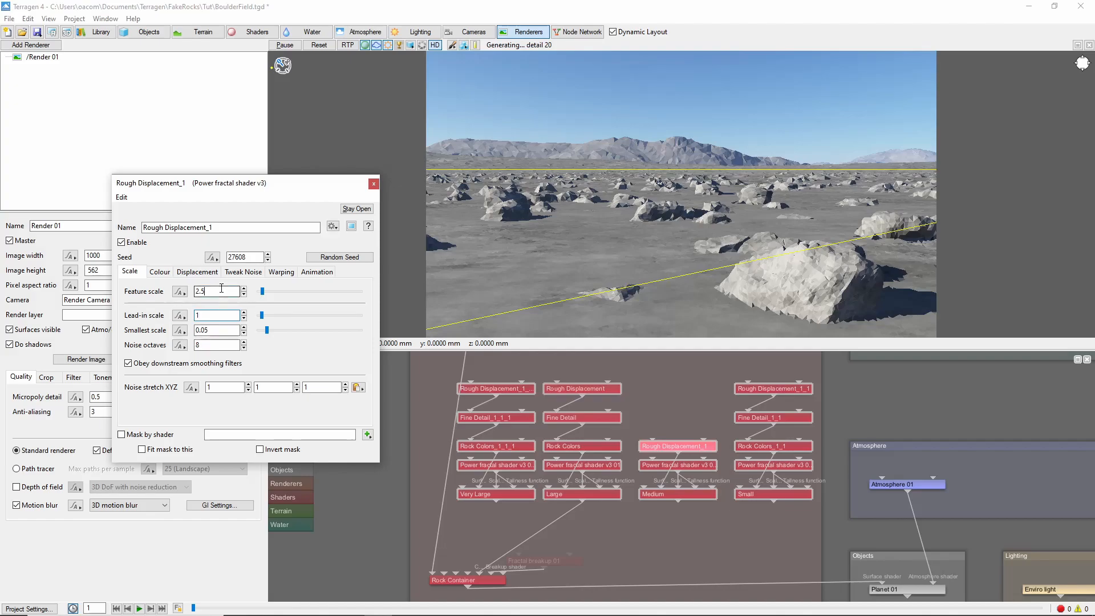
key(Return)
text(0.5)
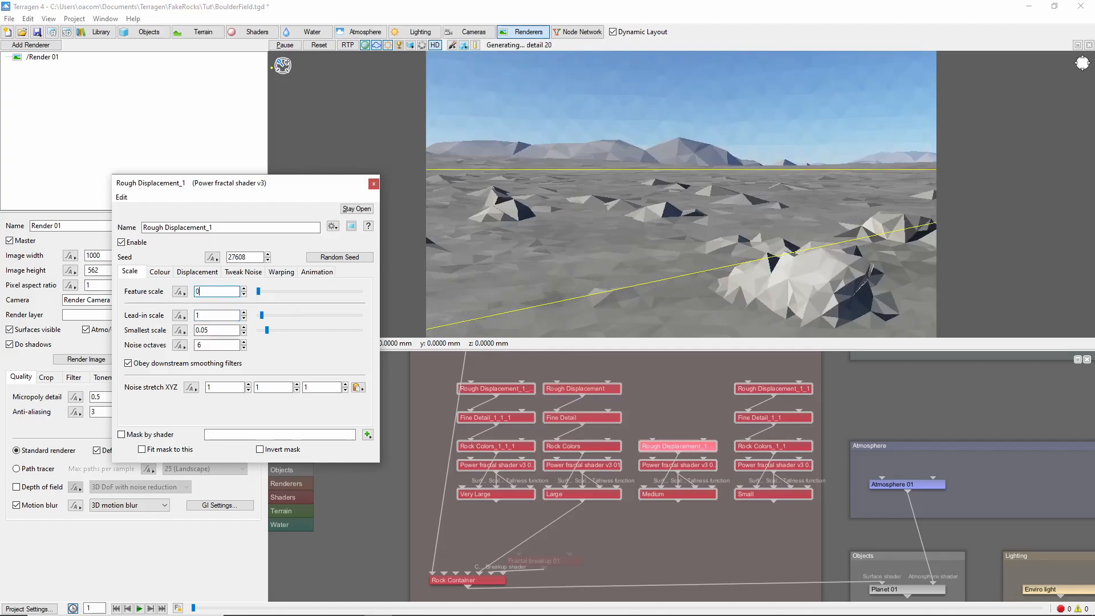
double_click(207, 330)
text(0.005)
key(Return)
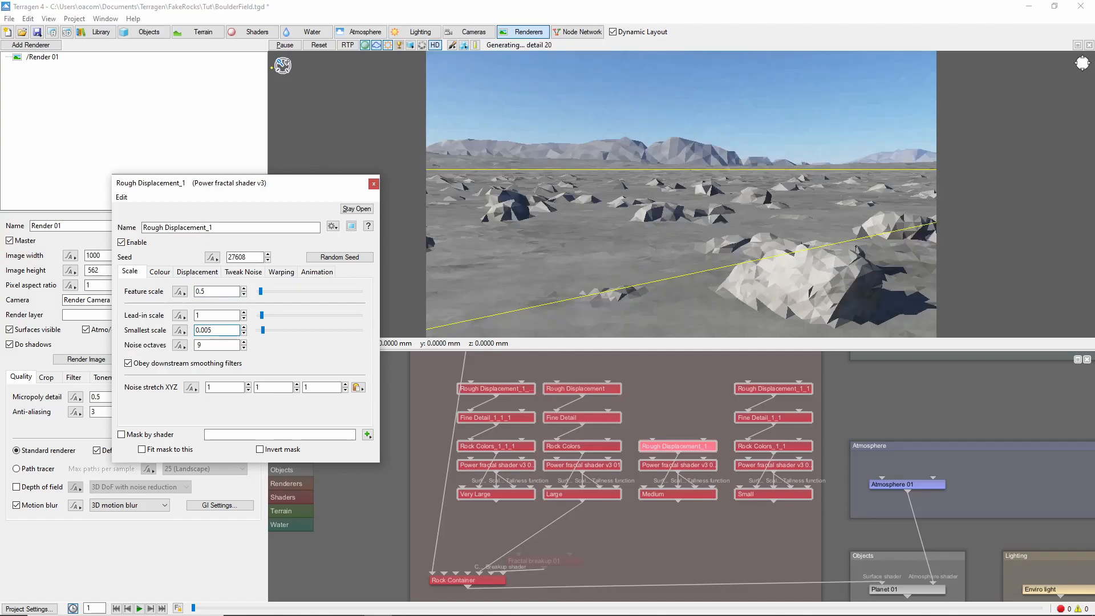
Step: Give Rough Displacement_1 displacement amplitude 0.3 and roughness 0.9, adjusting the spike limit
click(197, 271)
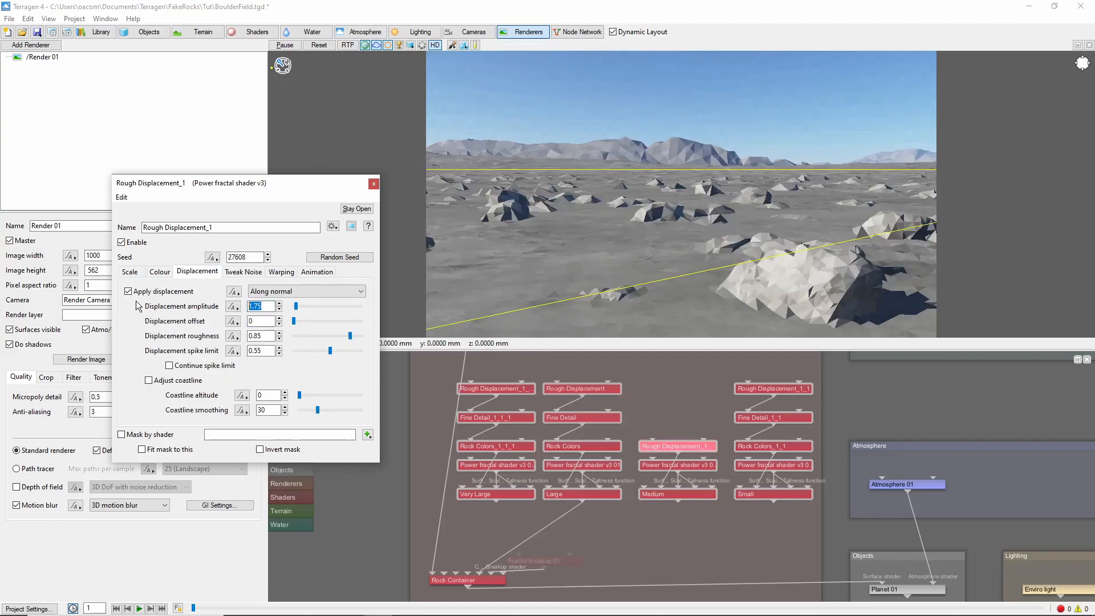
text(0.3)
key(Tab)
key(Tab)
text(0.9)
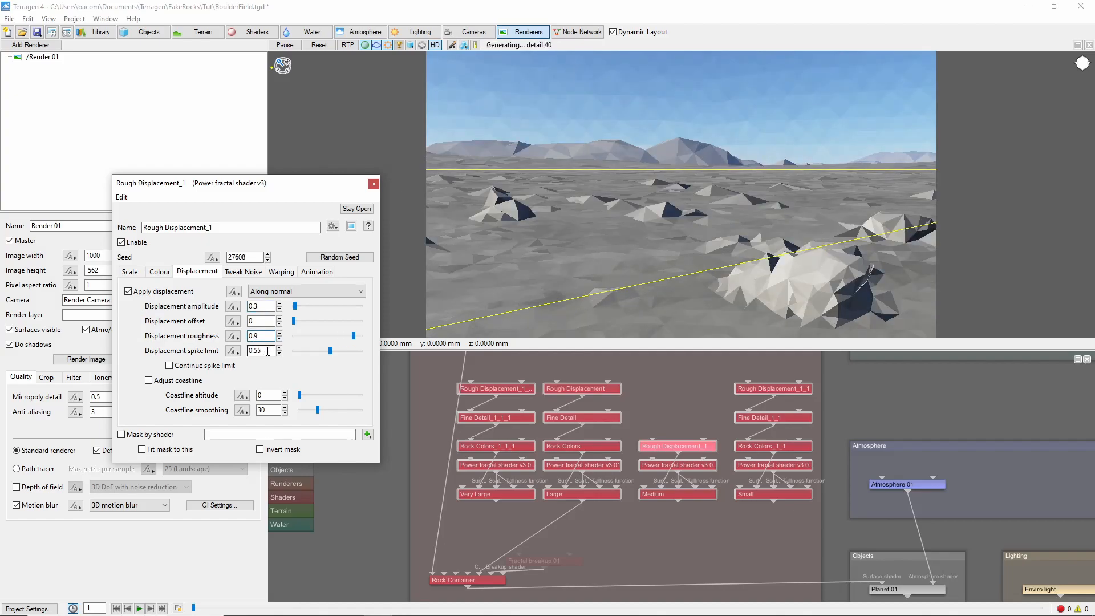
drag(267, 350, 253, 350)
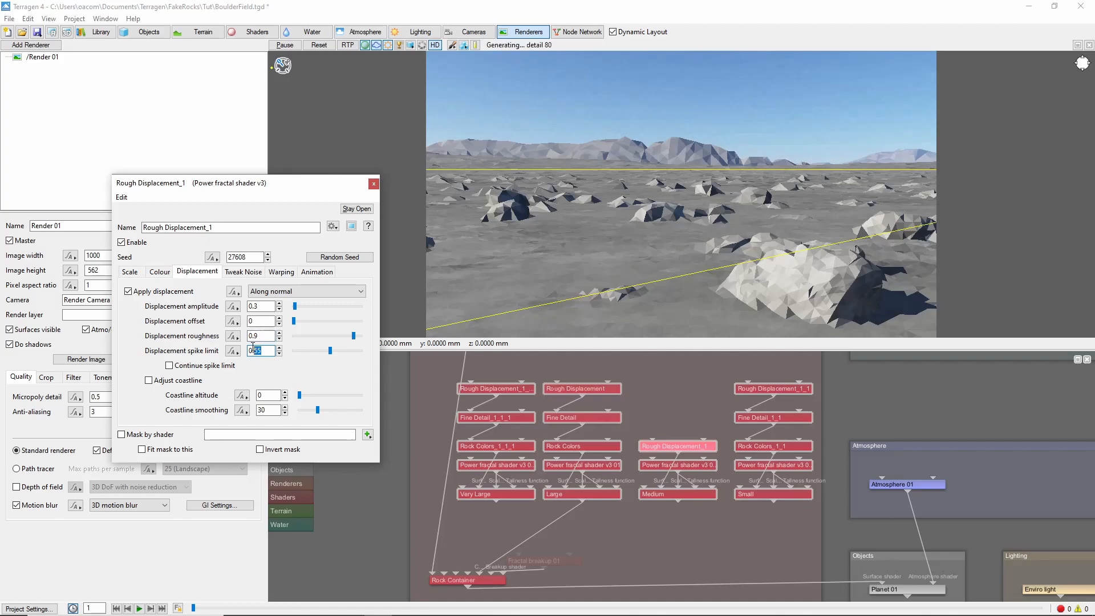
Step: Enable high colour 0.19 and low colour 0.075 on Rough Displacement_1 and lower contrast to 0.2125
click(160, 272)
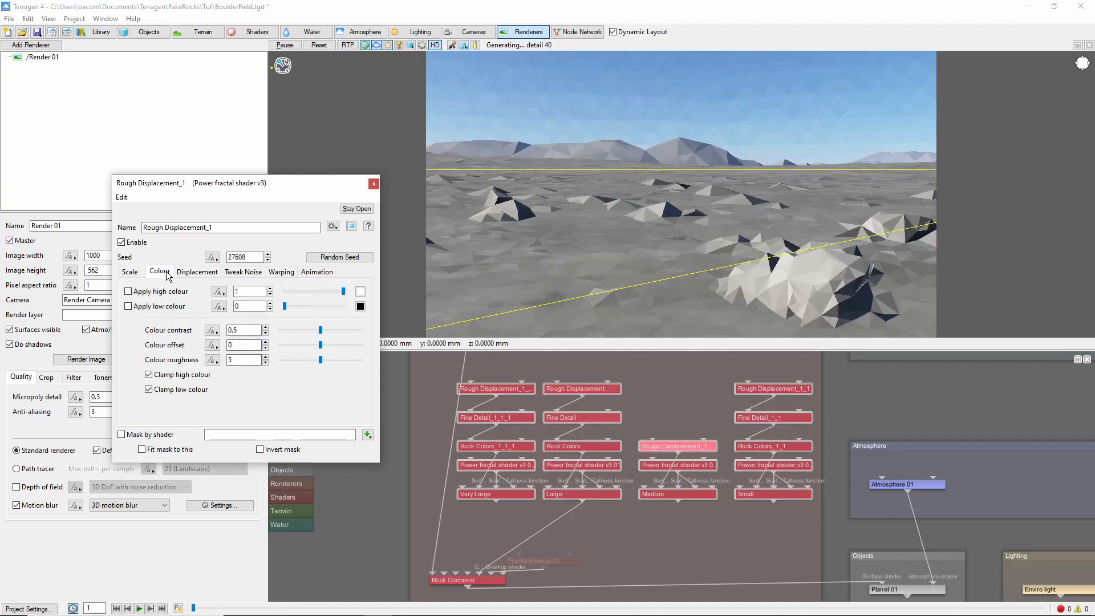
click(129, 292)
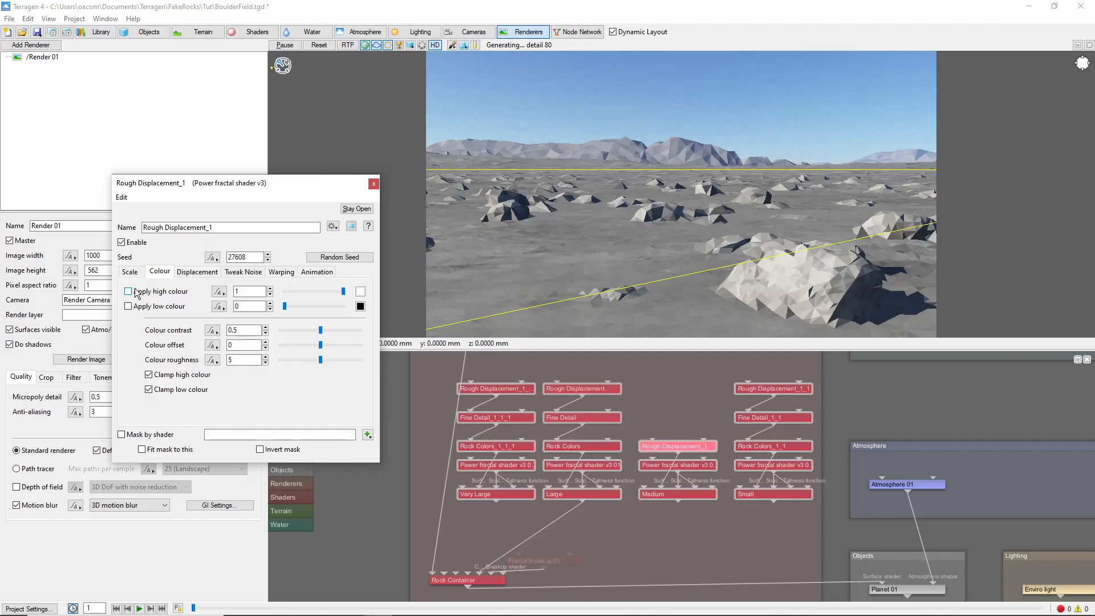
click(130, 306)
double_click(246, 291)
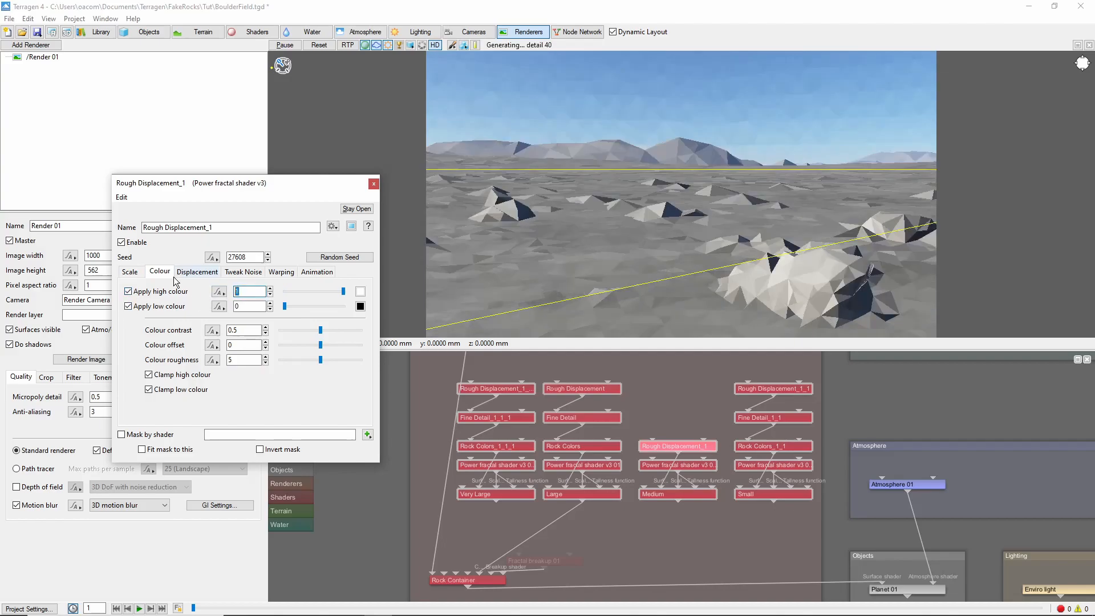
text(0.19)
key(Tab)
text(0.075)
key(Return)
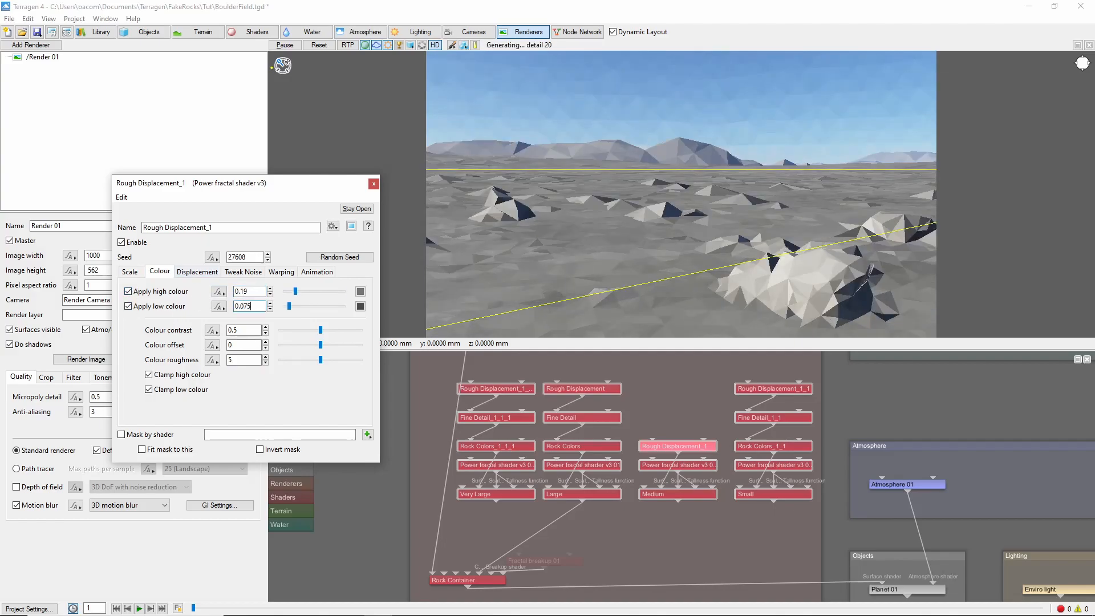
drag(320, 330, 298, 328)
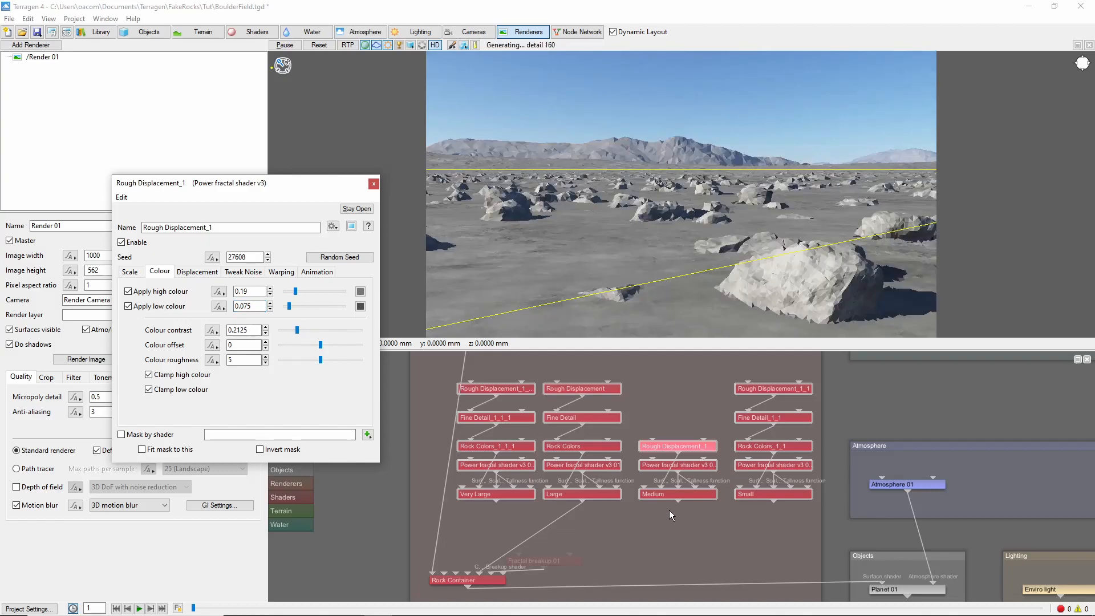
Step: Wire the Medium stack's output into the Rock Container
drag(678, 503, 479, 571)
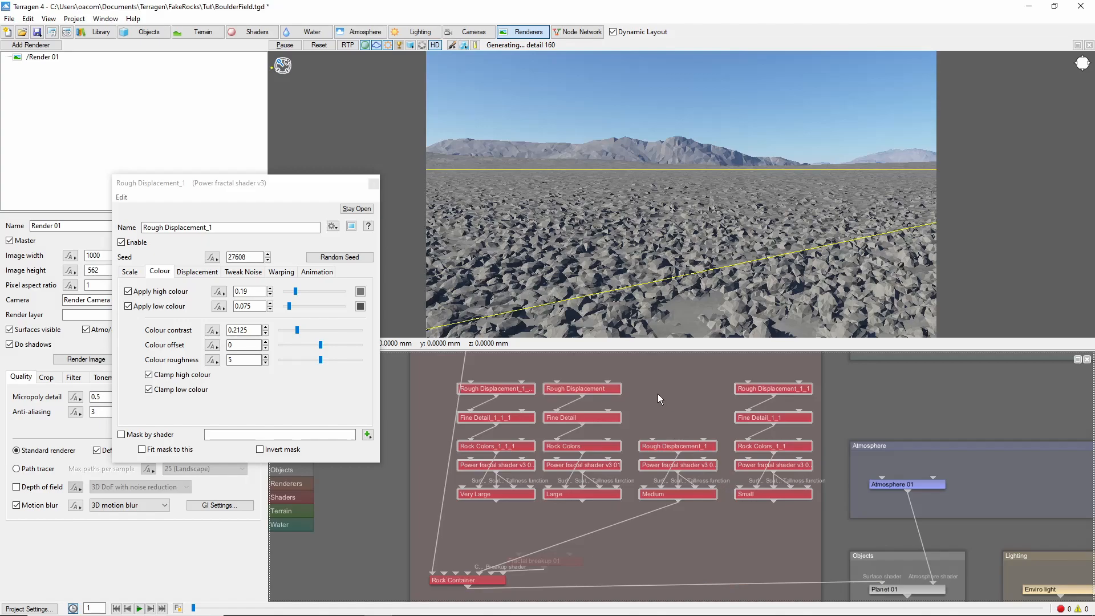
Step: Add Power fractal shader v3 02 with Perlin ridges noise and zoom its preview to 250 m
key(Tab)
text(power f)
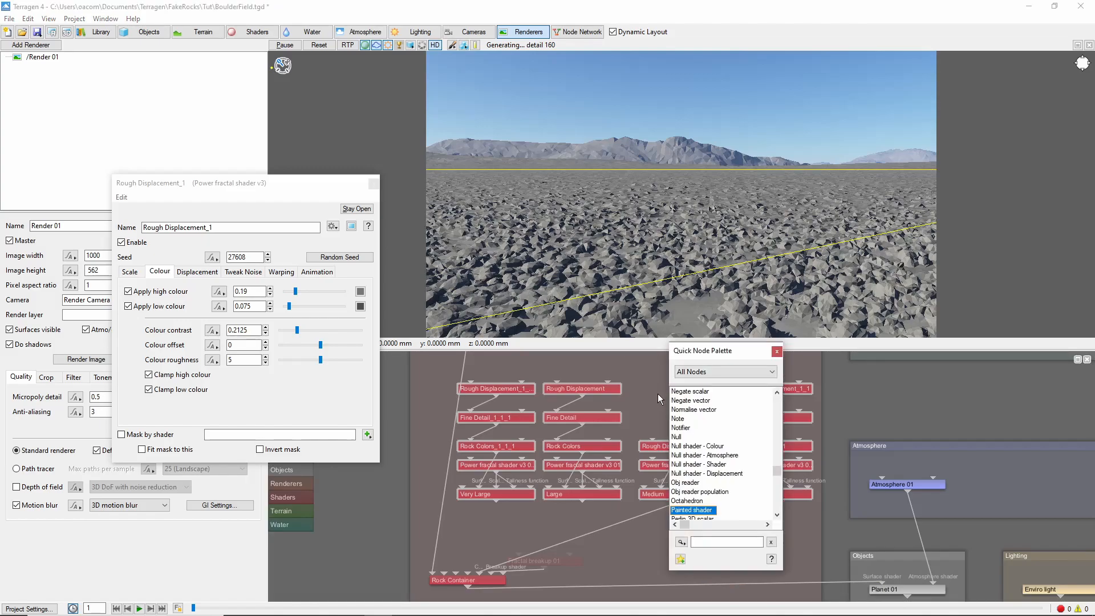
key(Return)
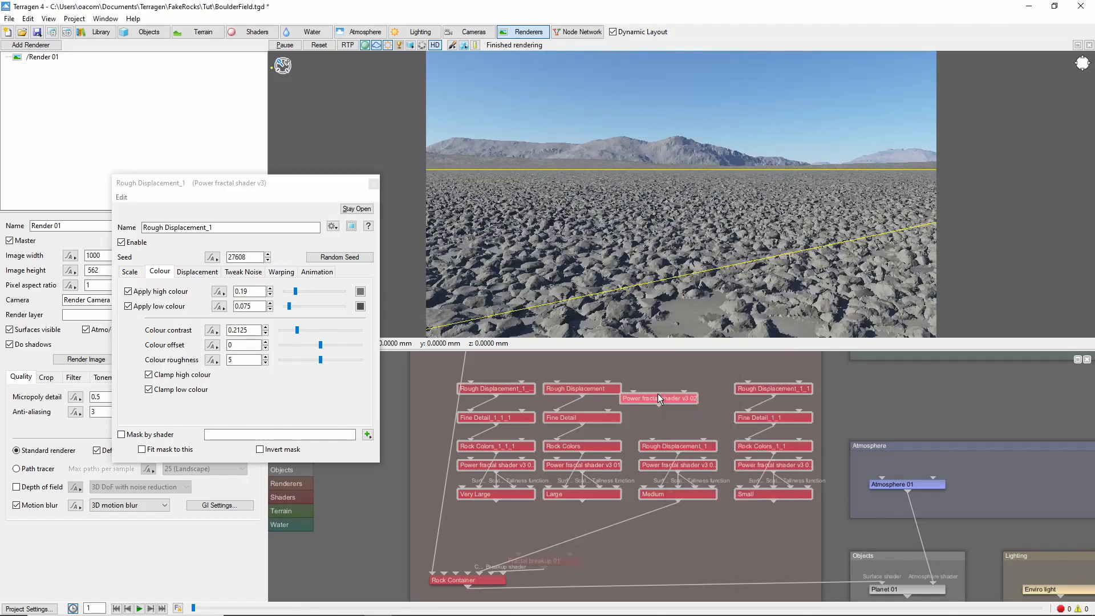
click(677, 393)
click(248, 272)
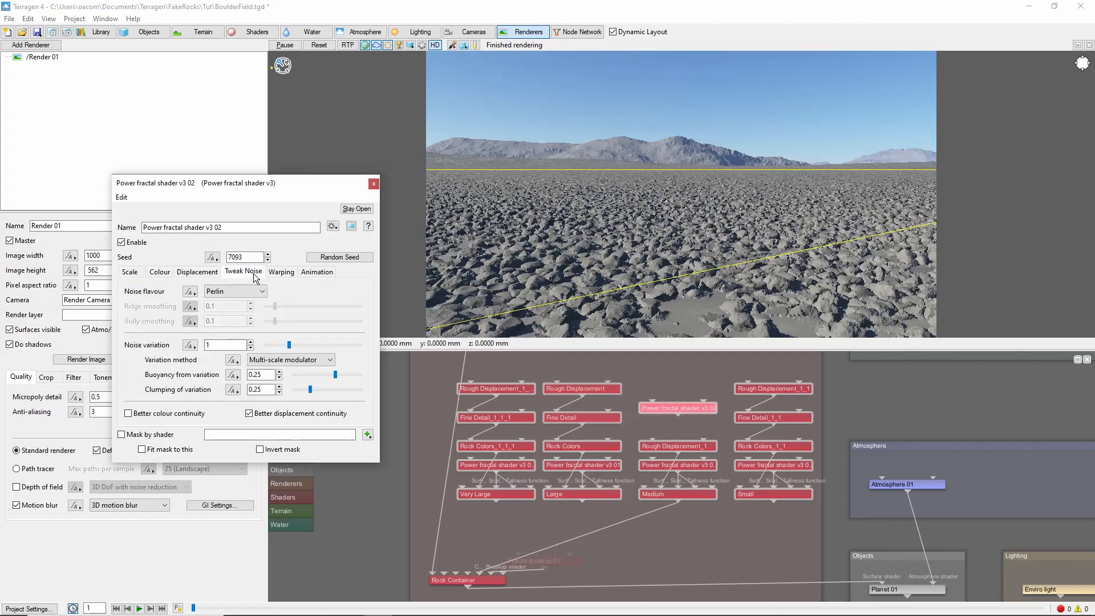
click(254, 295)
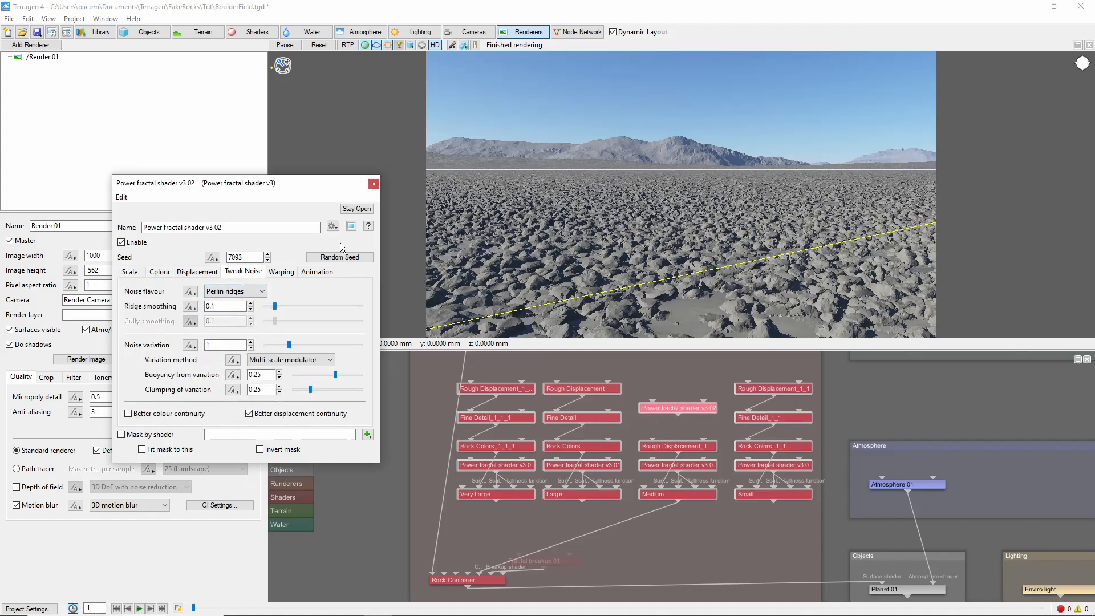
click(351, 227)
click(630, 179)
click(630, 178)
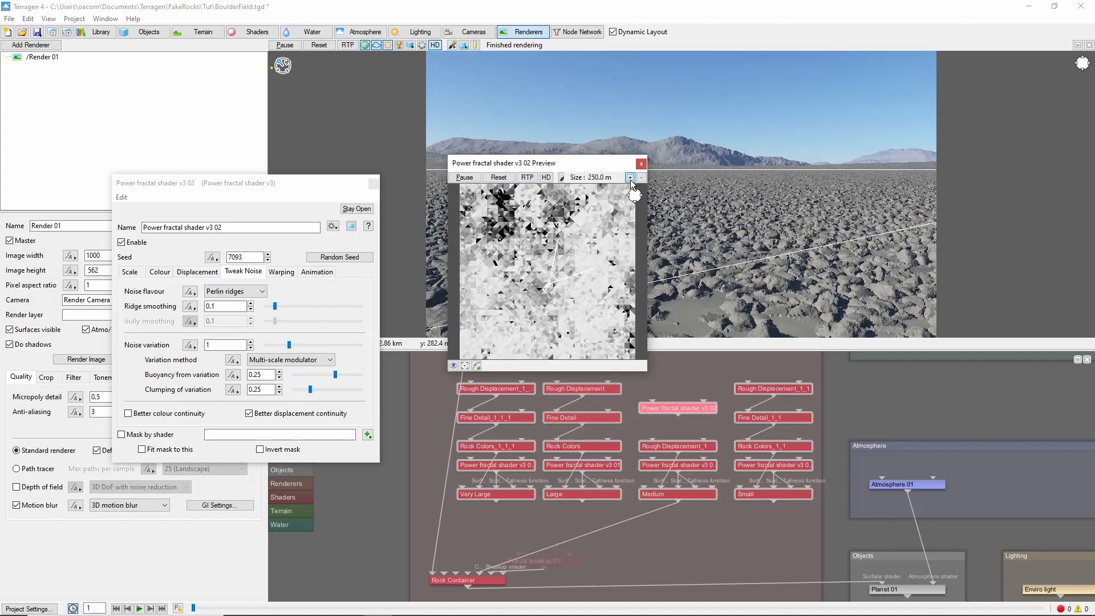
Step: Set the new fractal's lead-in scale 500 and feature scale 50, confirming smallest scale and octaves
click(129, 272)
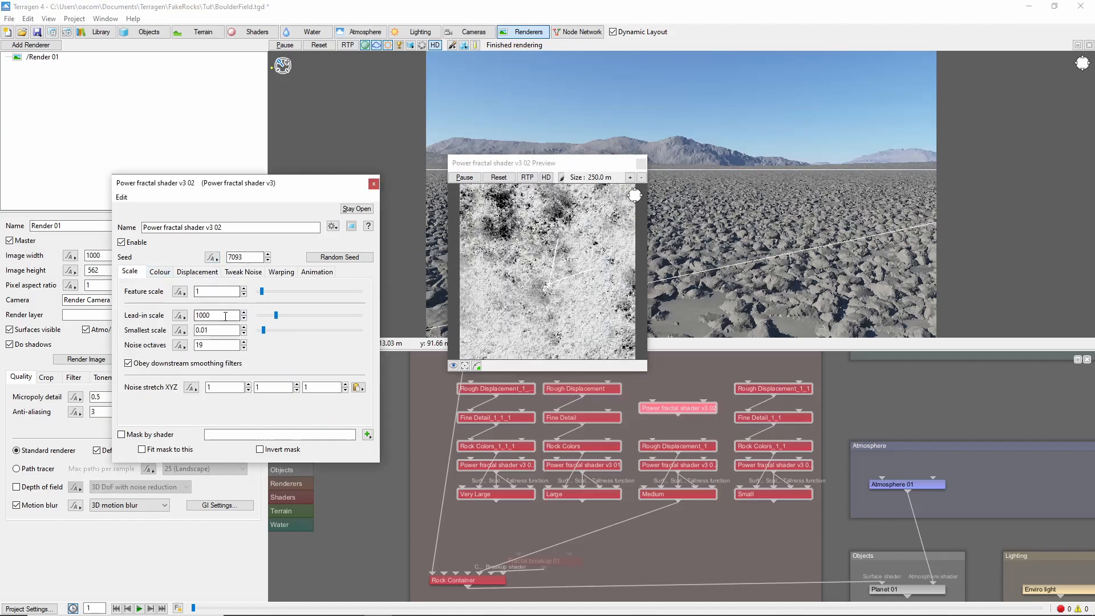
double_click(209, 314)
text(500)
key(Return)
double_click(209, 291)
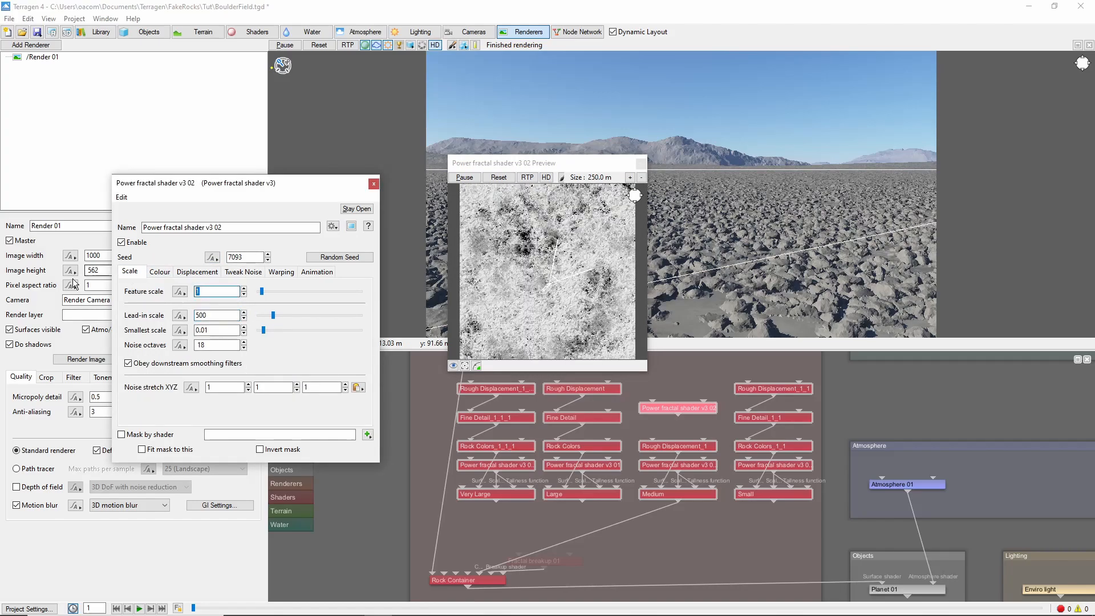
text(50)
key(Tab)
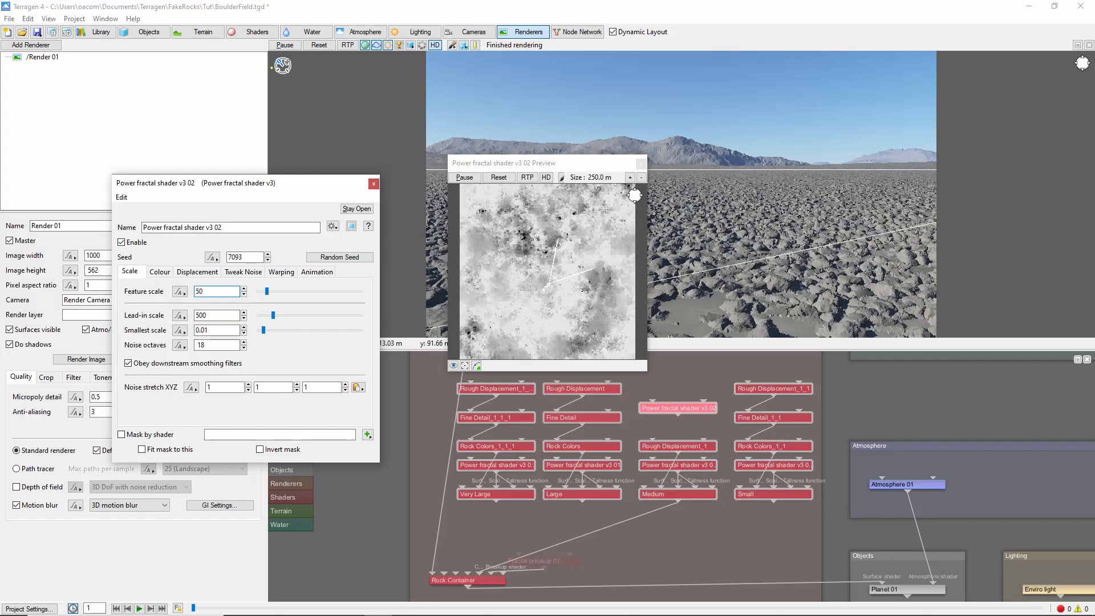
key(Tab)
text(10)
key(Return)
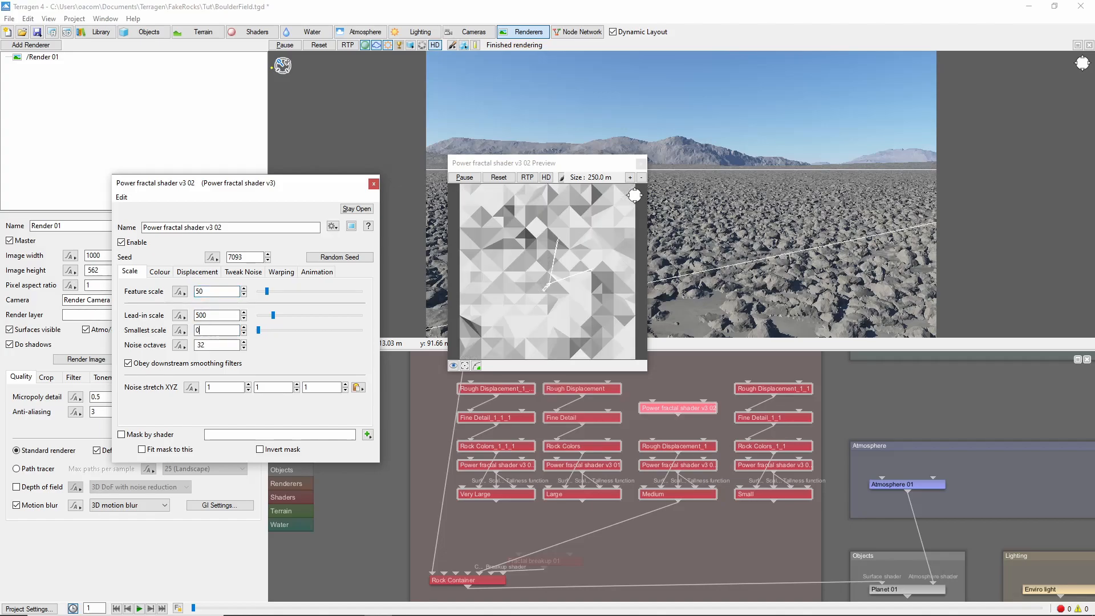
click(159, 272)
Step: Raise the fractal's colour contrast to 0.7 with offset -0.125 and wire it as Medium's mask
mouse_move(319, 330)
mouse_down()
mouse_move(336, 332)
mouse_move(316, 347)
mouse_up()
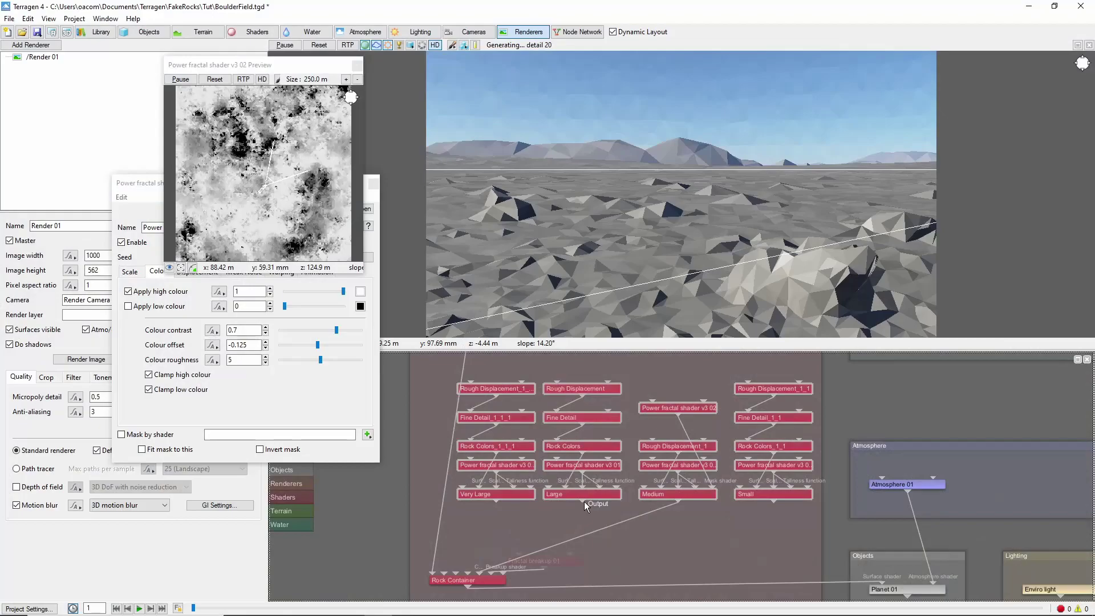
drag(584, 501, 650, 492)
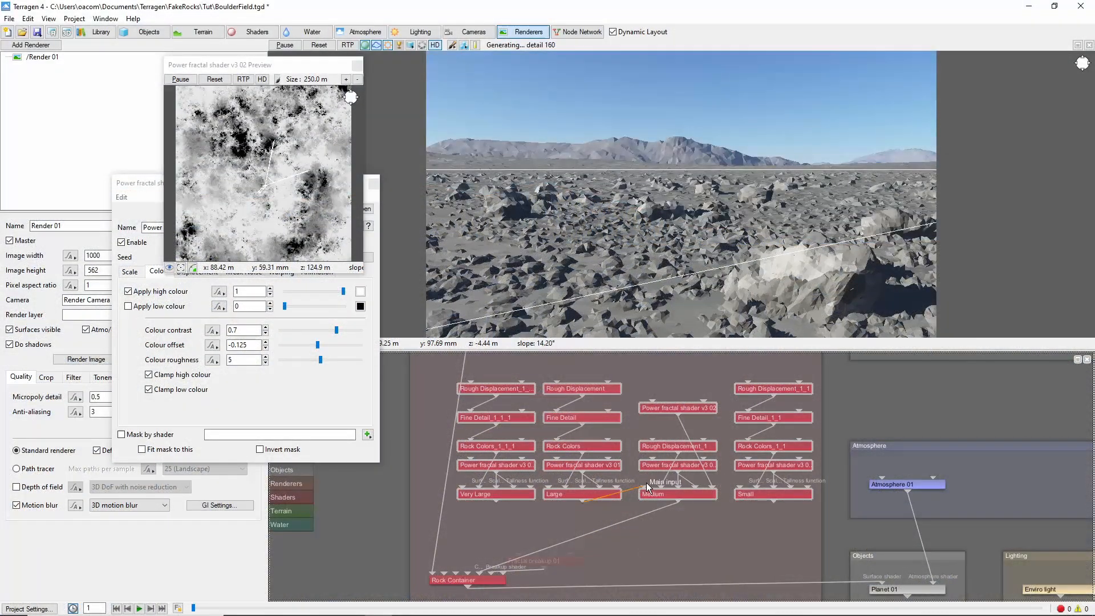
Step: Add a Merge shader fed by Medium as Shader A, choosing by highest altitude (raise)
key(Tab)
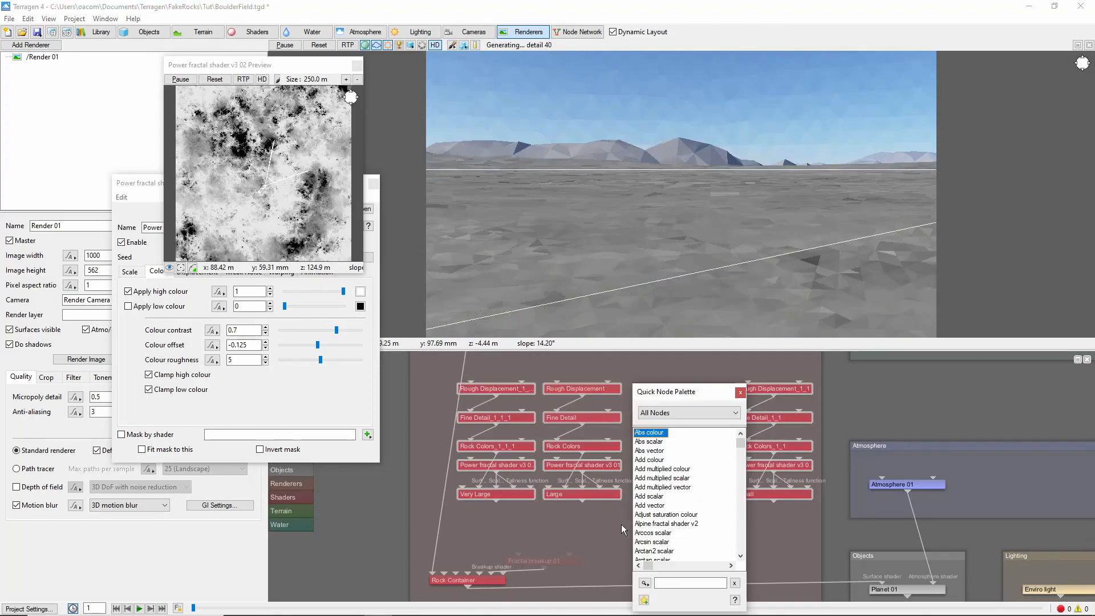
key(Down)
key(Return)
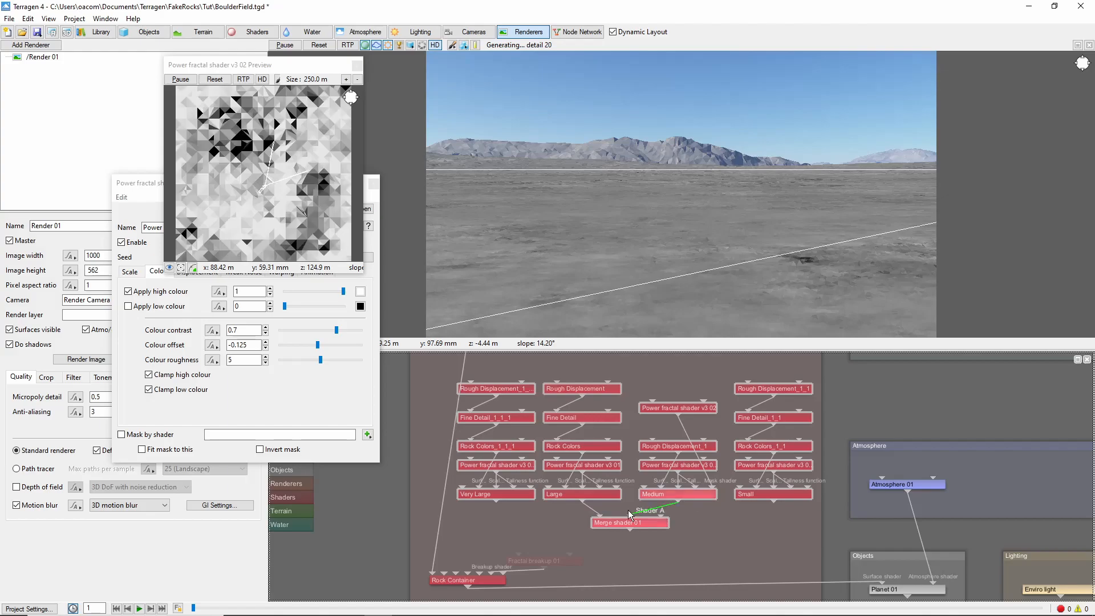
drag(679, 501, 629, 517)
double_click(612, 520)
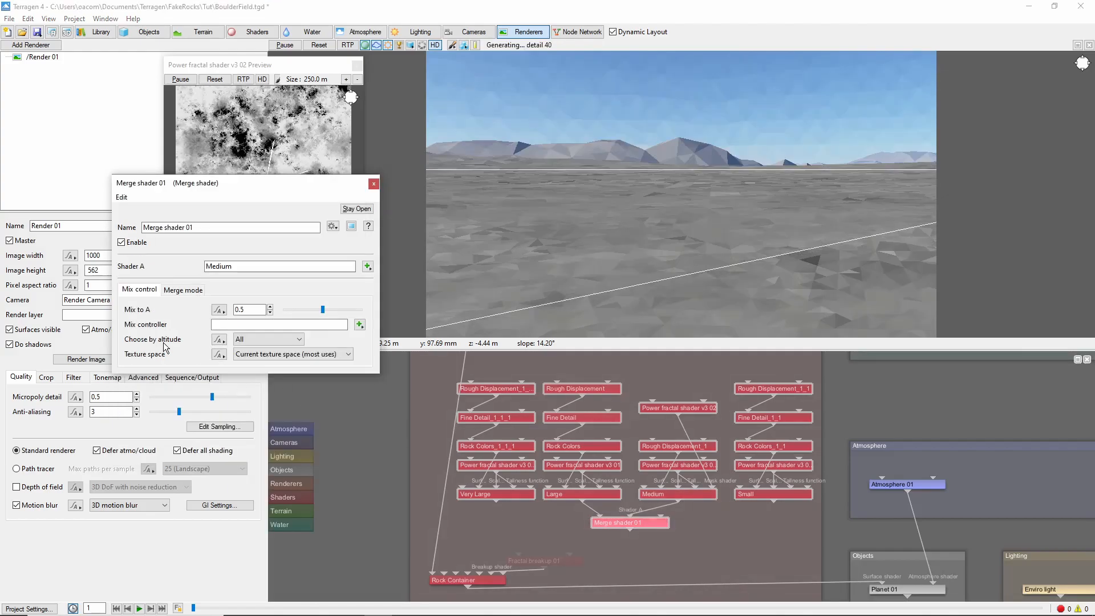
click(290, 339)
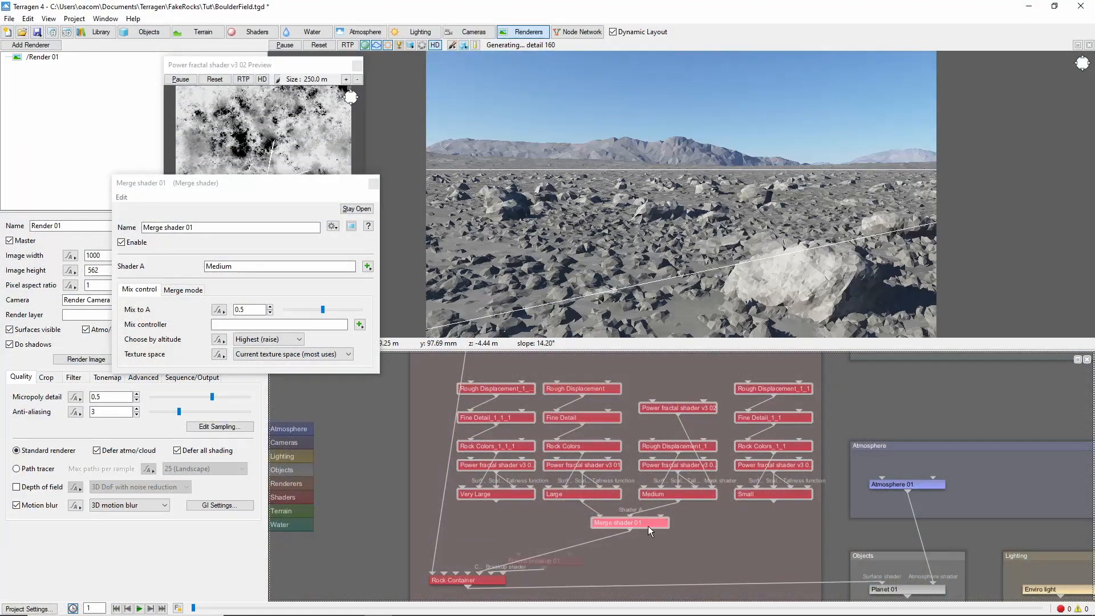
Step: Duplicate the merge, chain the first into the copy and connect the copy to the Rock Container
key(ctrl+d)
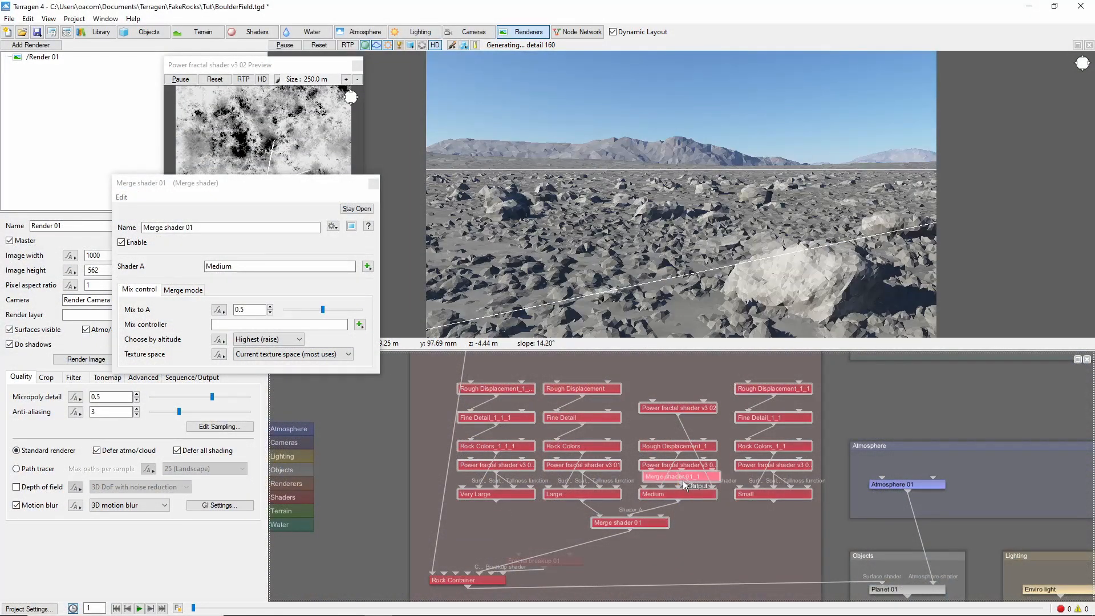
drag(682, 479, 725, 550)
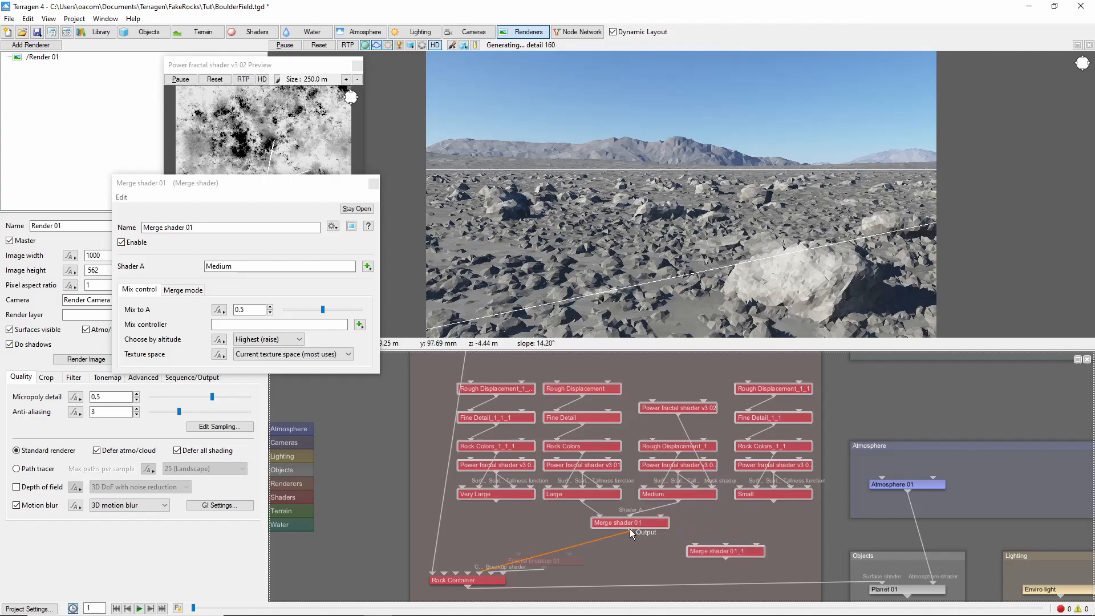
drag(630, 529, 699, 550)
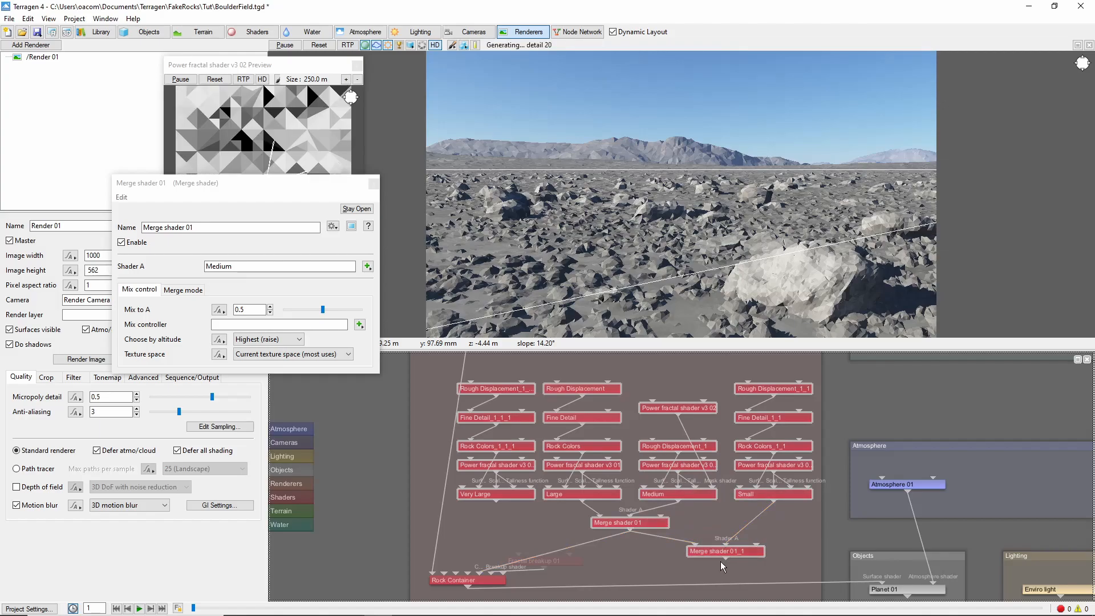
drag(634, 561, 477, 571)
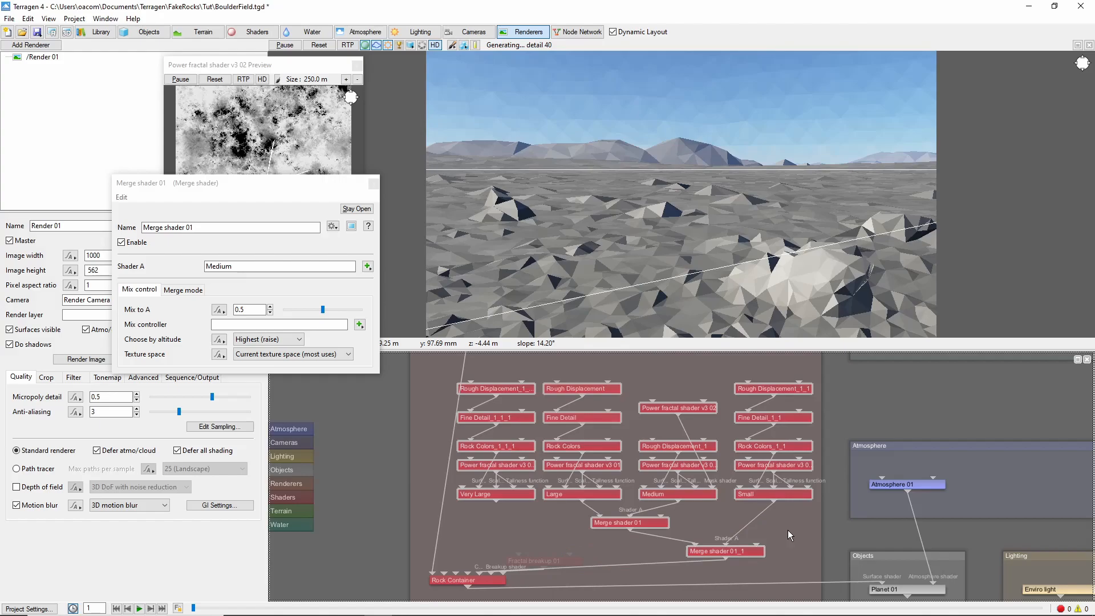